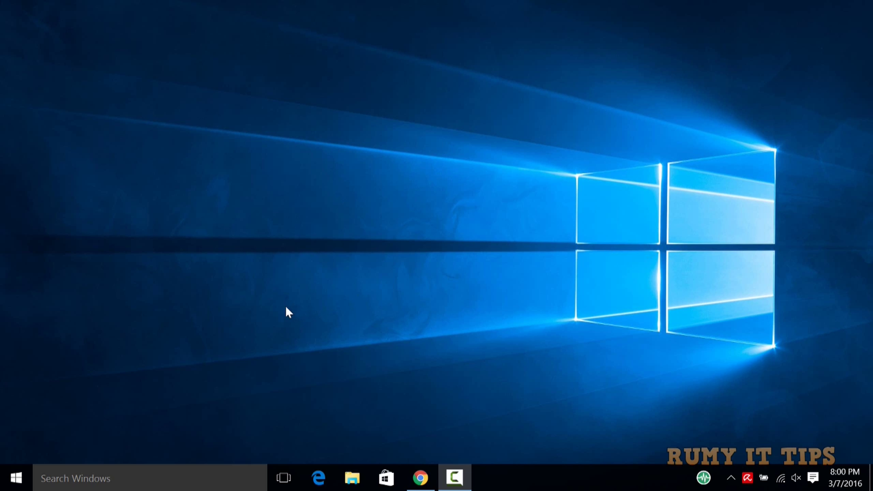
# Inspect the right-click options for the Groove Music, Xbox and Flipboard Start menu tiles
pyautogui.click(10, 486)
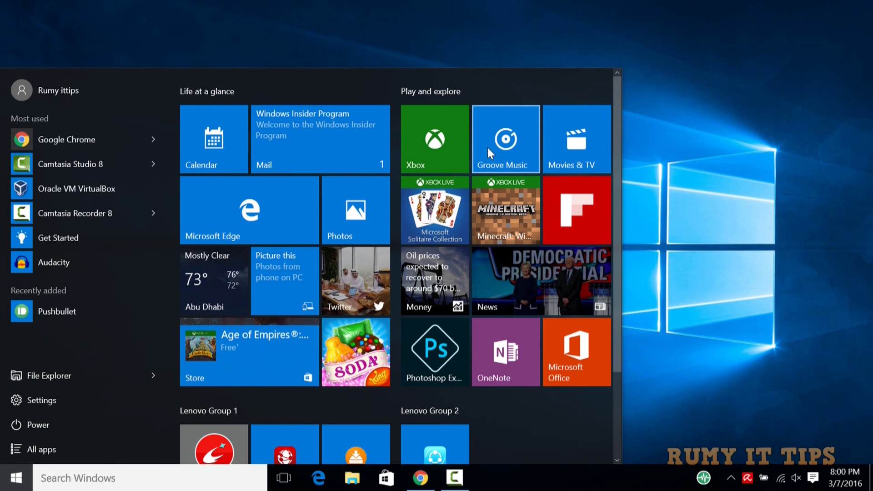
pyautogui.rightClick(498, 147)
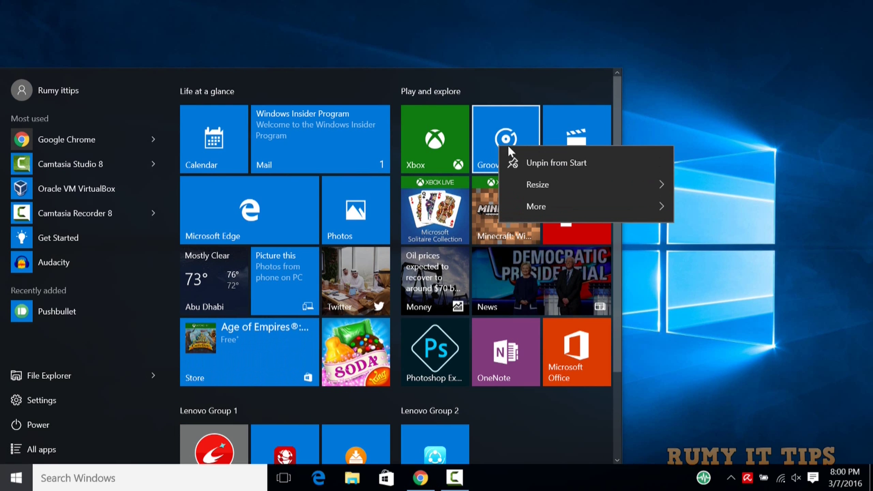
pyautogui.moveTo(617, 179)
pyautogui.moveTo(615, 207)
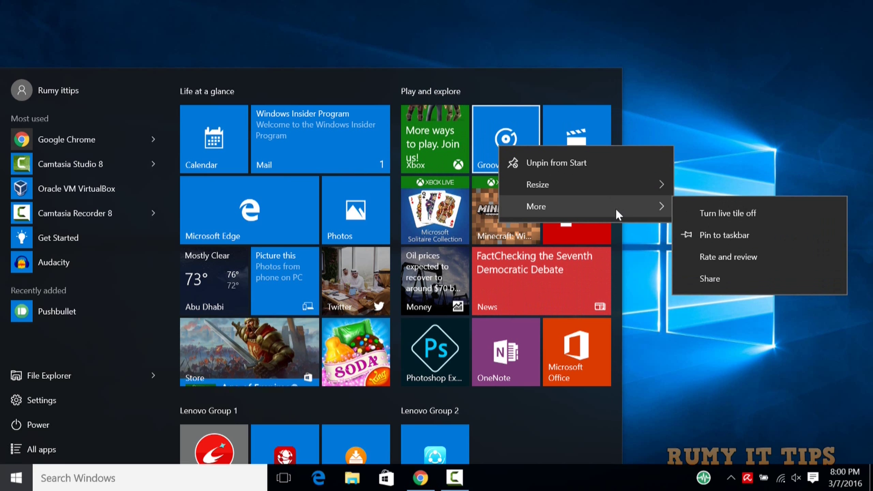
pyautogui.click(557, 93)
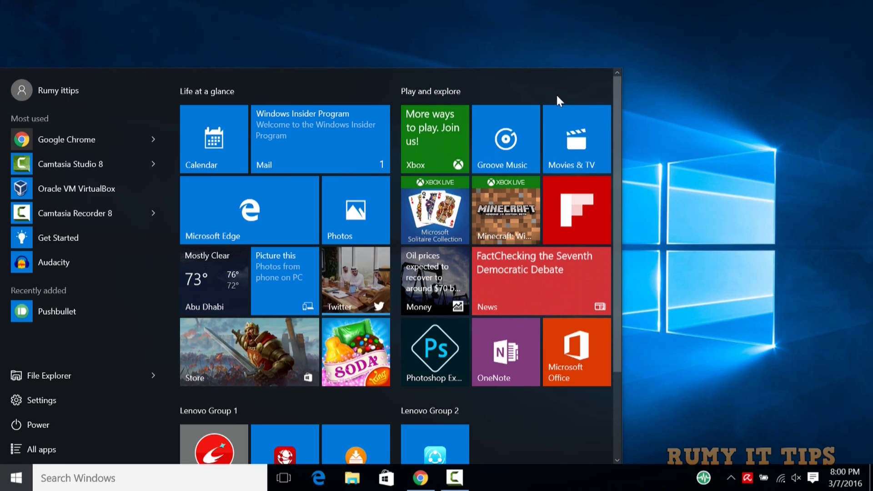
pyautogui.rightClick(448, 137)
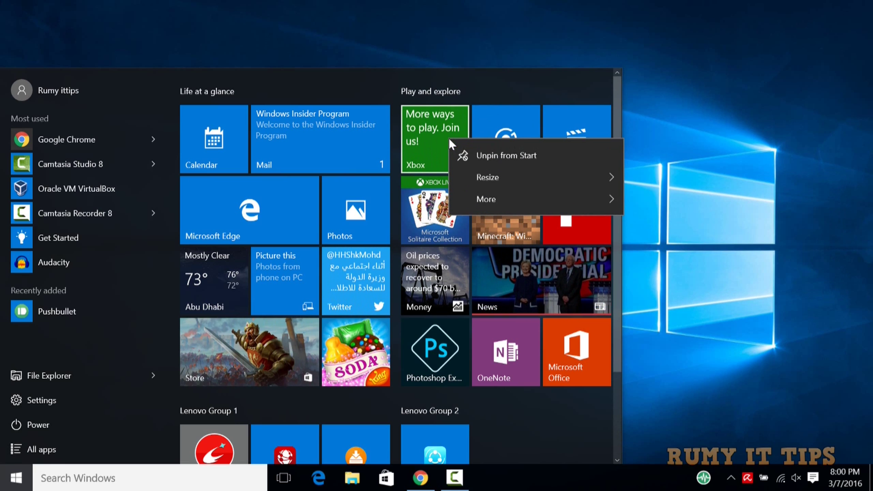
pyautogui.click(517, 102)
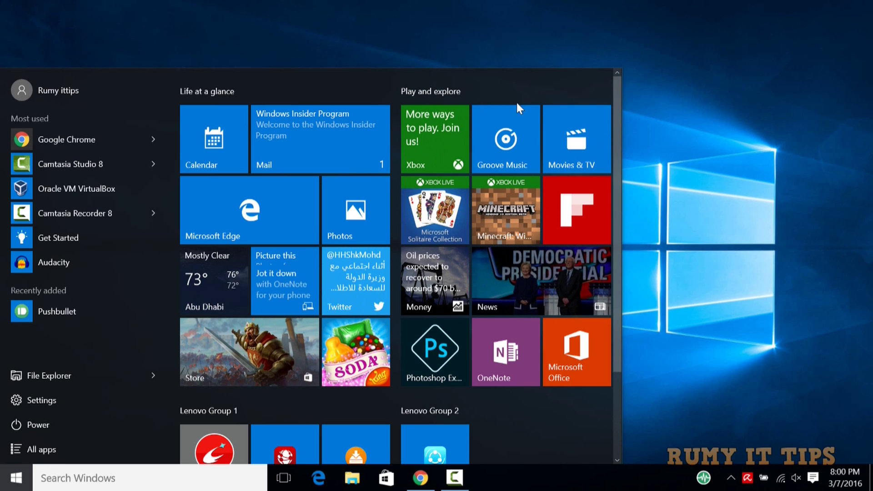
pyautogui.rightClick(571, 191)
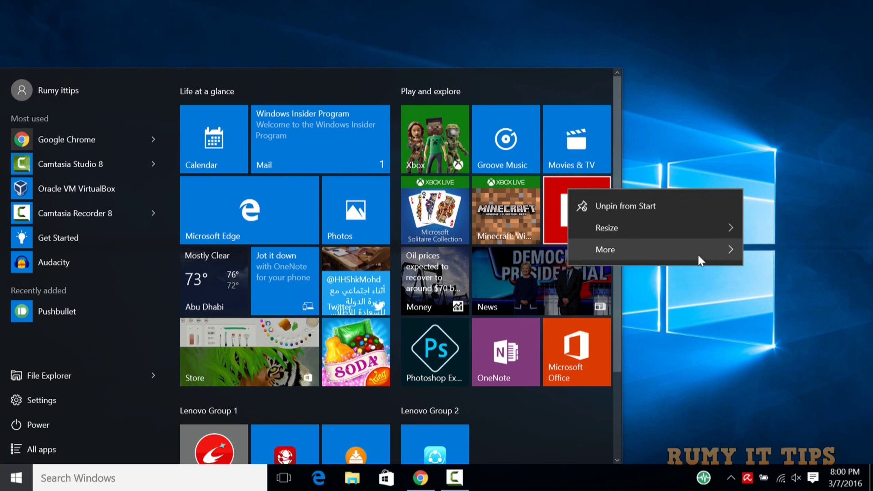
pyautogui.moveTo(697, 254)
pyautogui.click(690, 164)
pyautogui.click(690, 156)
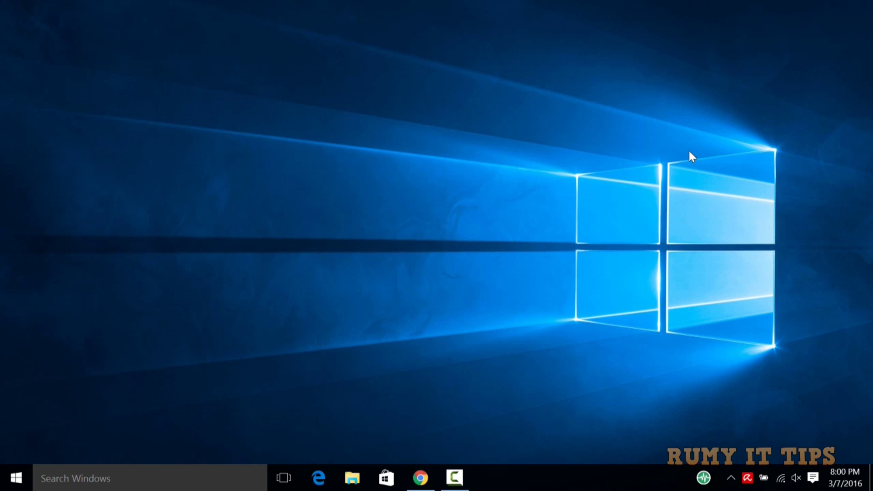
# Open Windows Settings to the System section's Display page
pyautogui.click(20, 466)
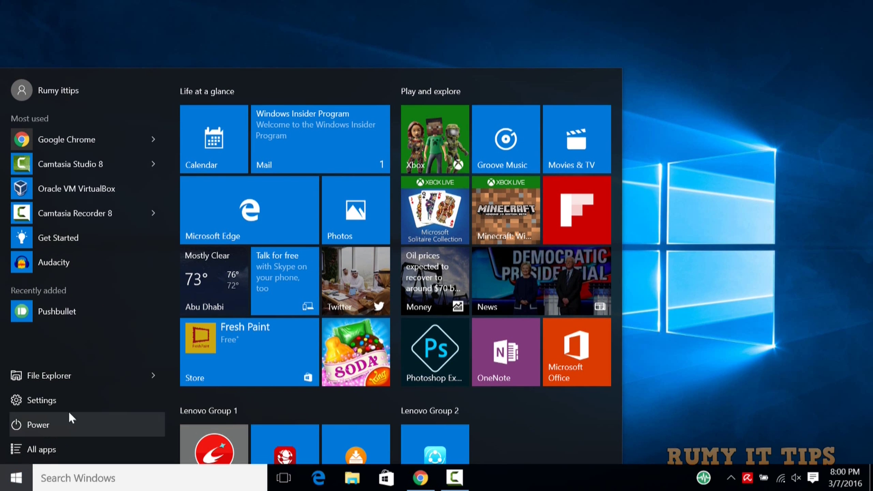
pyautogui.click(86, 397)
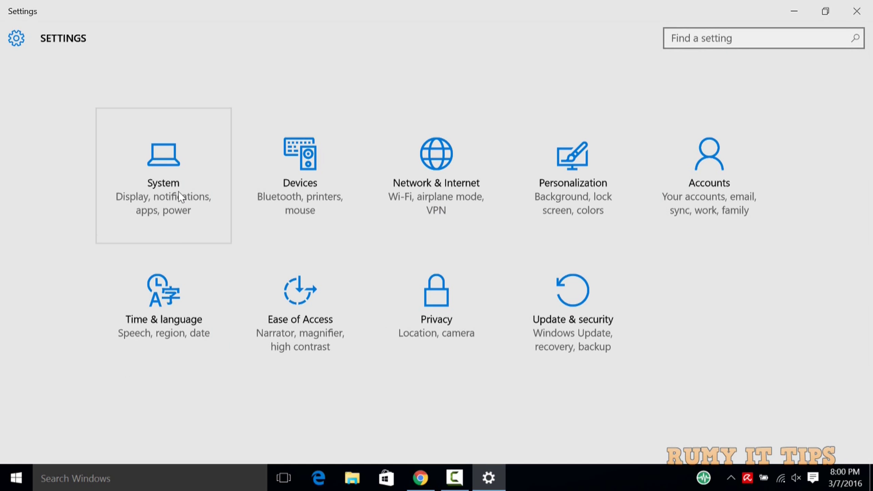
pyautogui.click(173, 168)
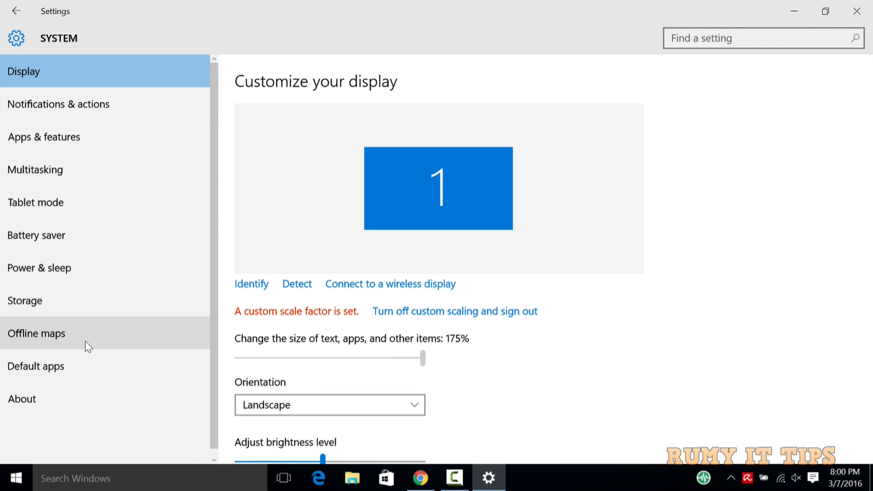
# Show Apps & features and reveal Uninstall for Candy Crush Soda Saga and Groove Music
pyautogui.click(114, 139)
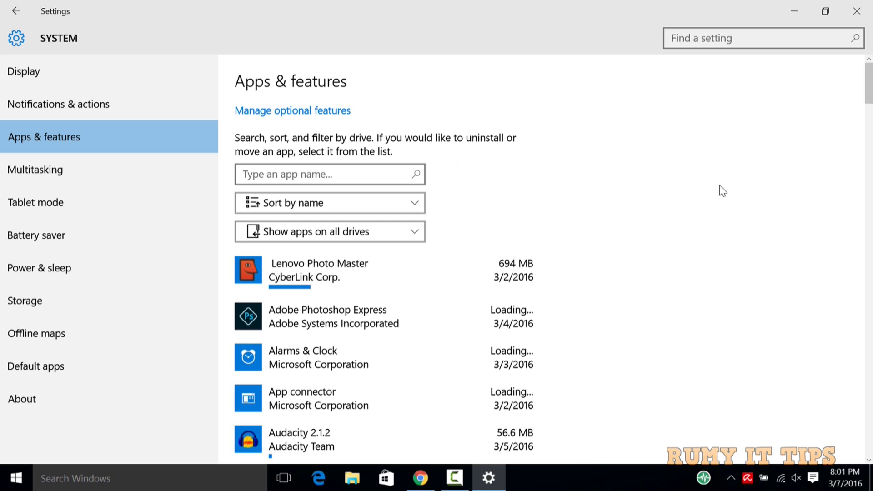
pyautogui.scroll(-3, 870, 116)
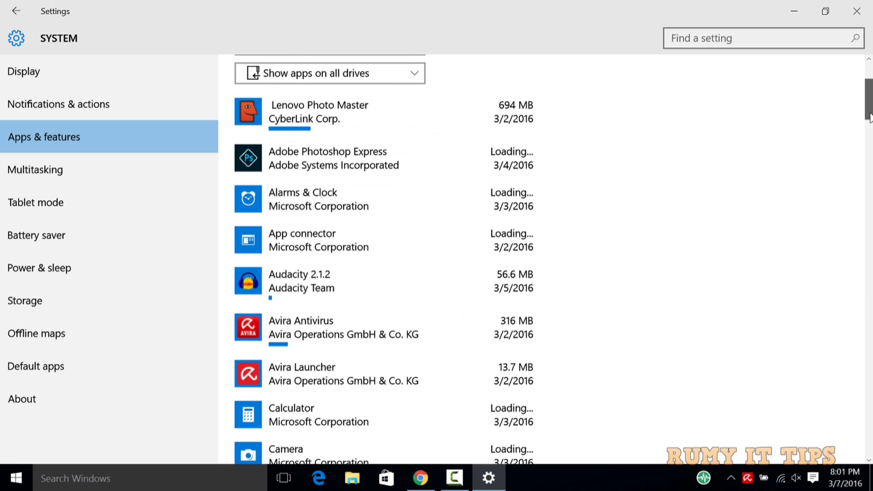
pyautogui.moveTo(870, 116); pyautogui.dragTo(870, 150)
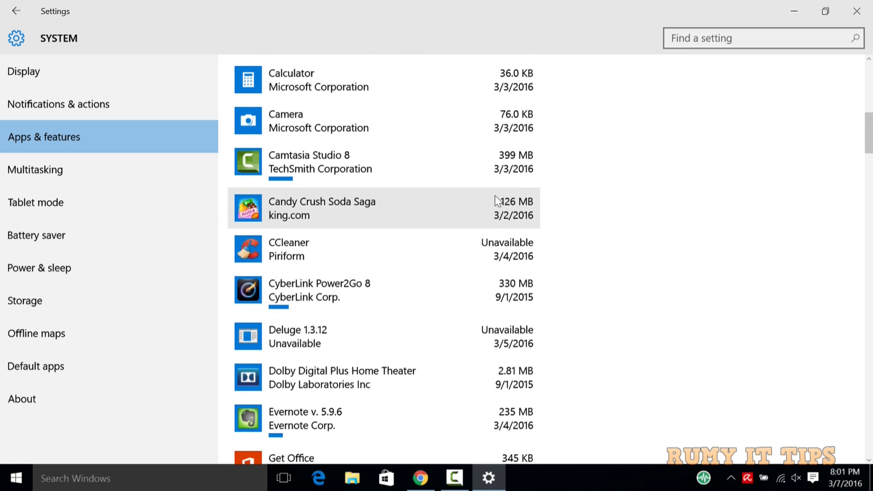
pyautogui.click(475, 211)
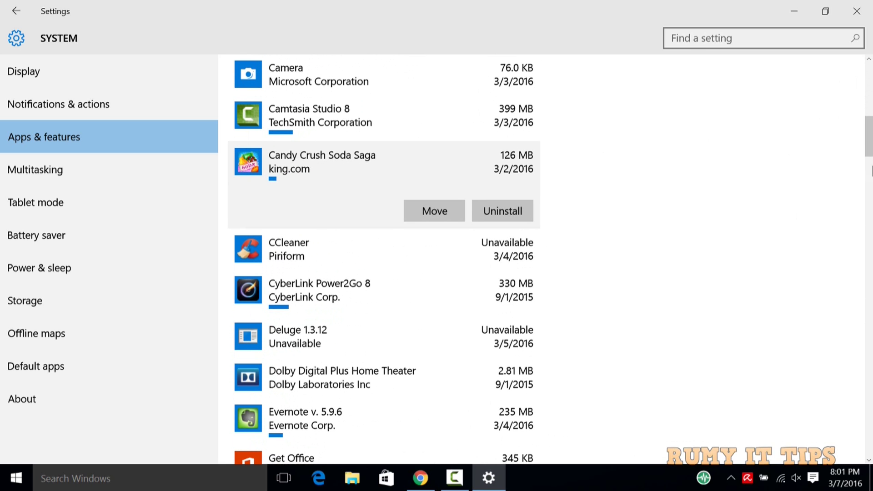
pyautogui.moveTo(870, 152); pyautogui.dragTo(871, 191)
pyautogui.click(375, 206)
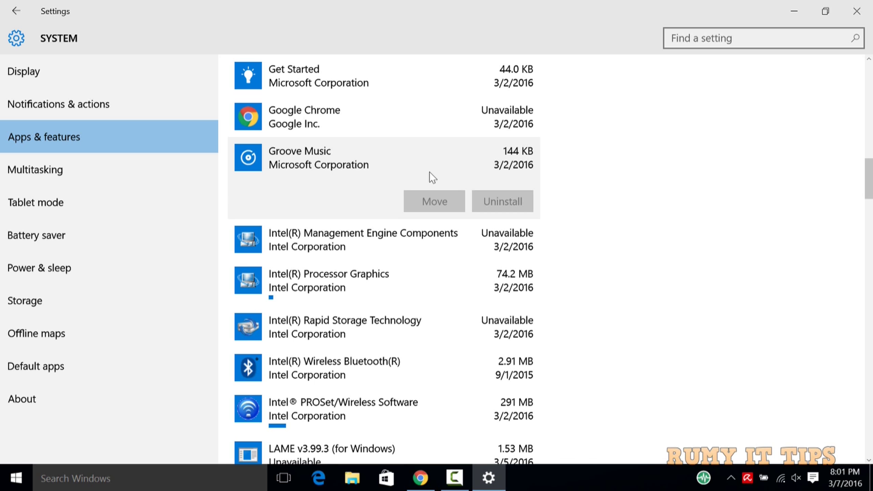
pyautogui.moveTo(871, 178); pyautogui.dragTo(870, 278)
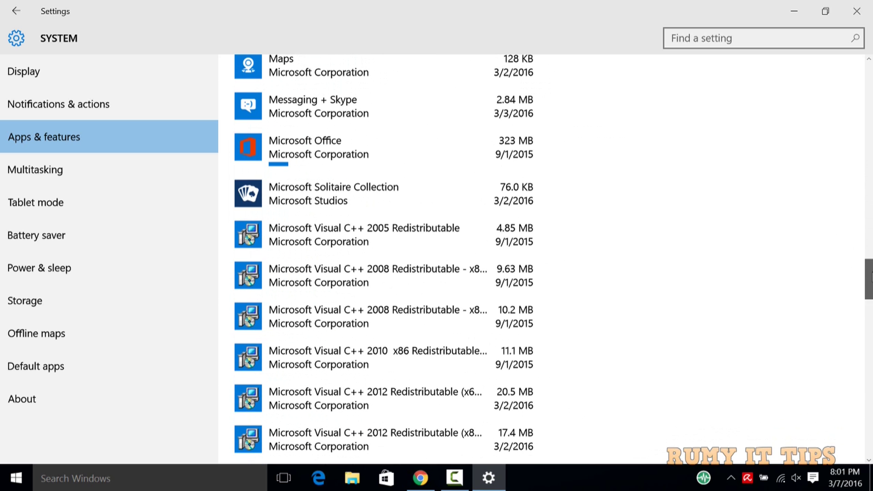
# Check the uninstall options for Messaging + Skype, Money, Phone and People
pyautogui.click(375, 98)
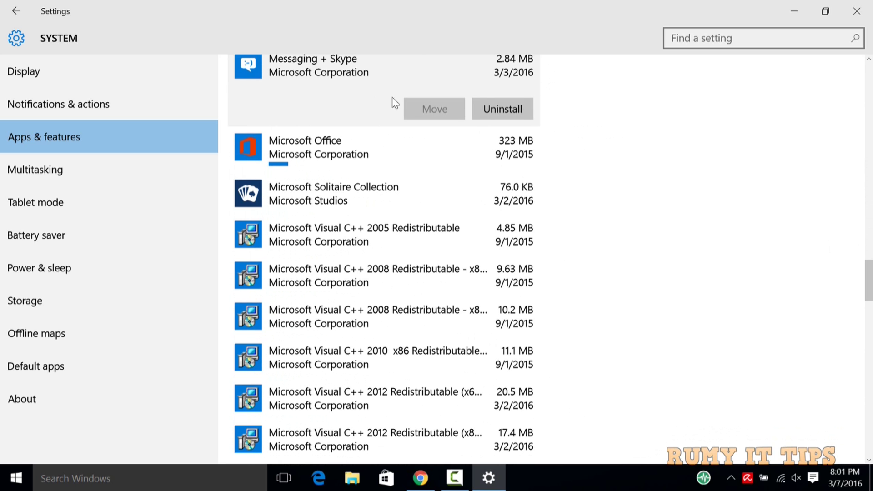
pyautogui.moveTo(870, 275); pyautogui.dragTo(871, 321)
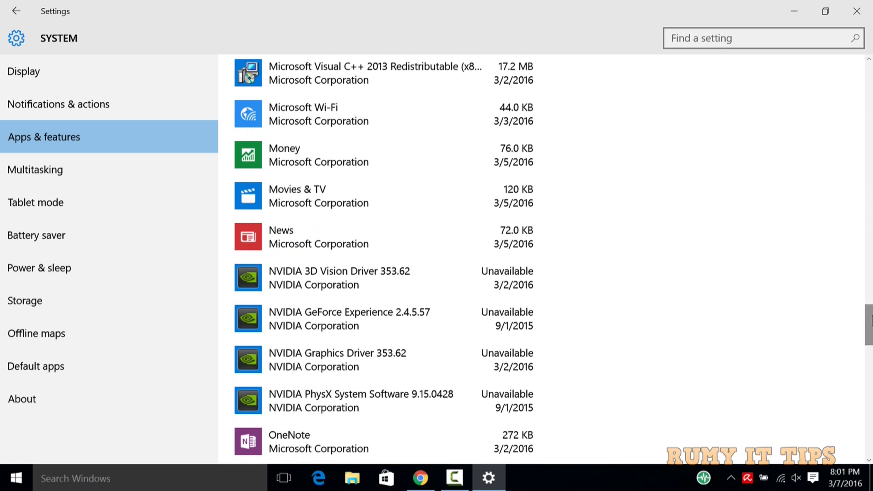
pyautogui.click(430, 160)
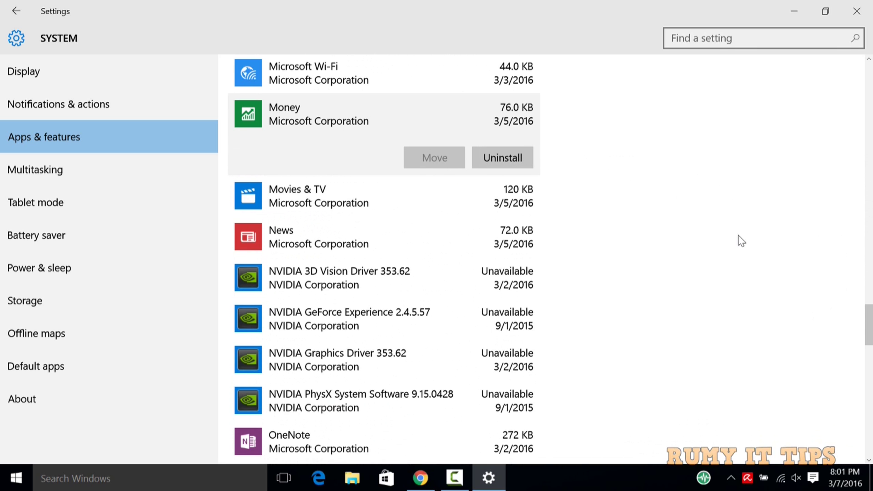
pyautogui.moveTo(870, 326); pyautogui.dragTo(870, 355)
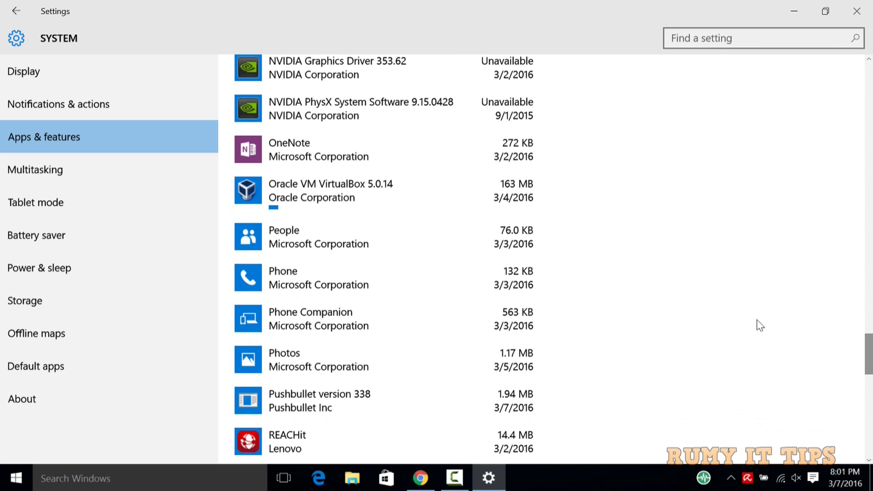
pyautogui.click(408, 283)
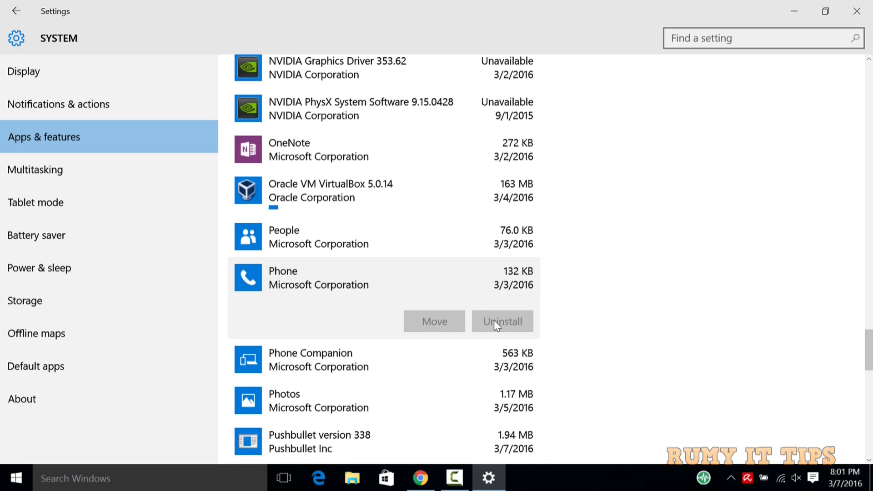
pyautogui.click(347, 248)
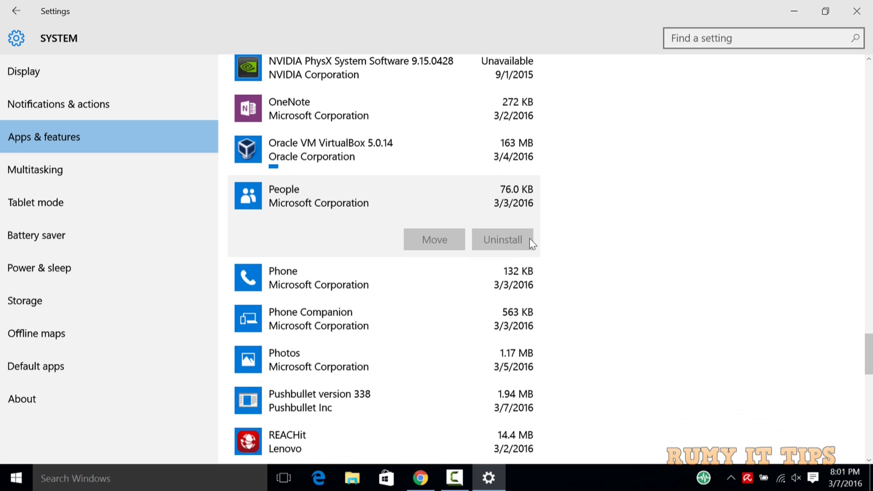
# Close Settings and go to FileHippo's CCleaner 5.15.5513 page in Chrome
pyautogui.click(857, 11)
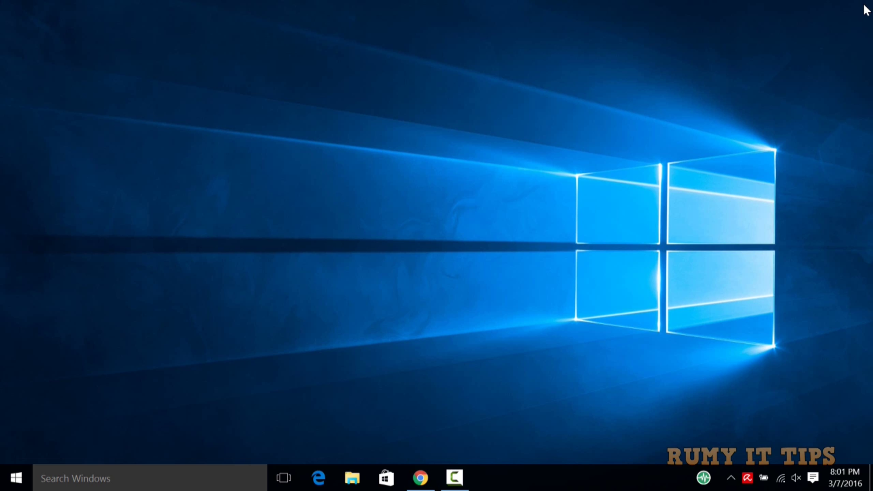
pyautogui.click(421, 477)
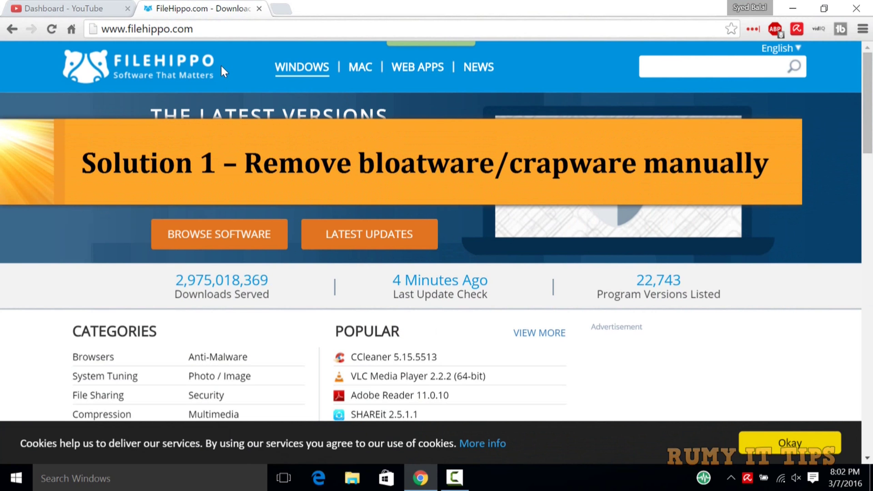
pyautogui.click(186, 28)
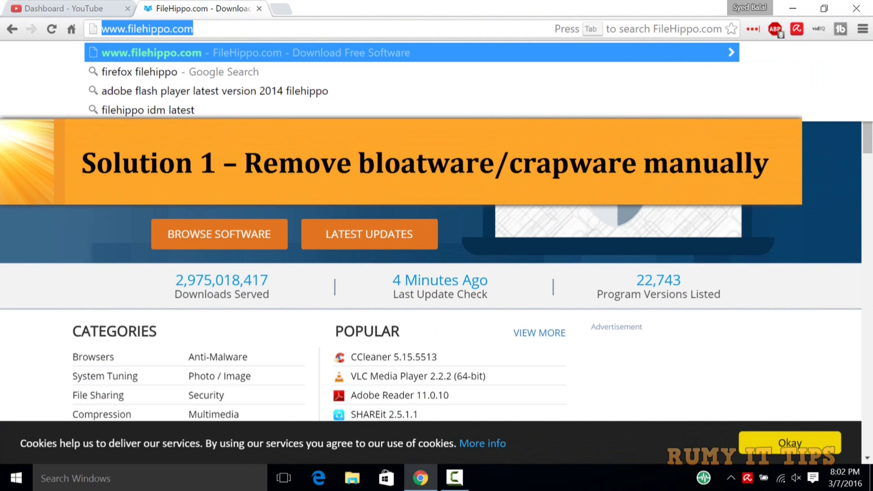
pyautogui.click(403, 357)
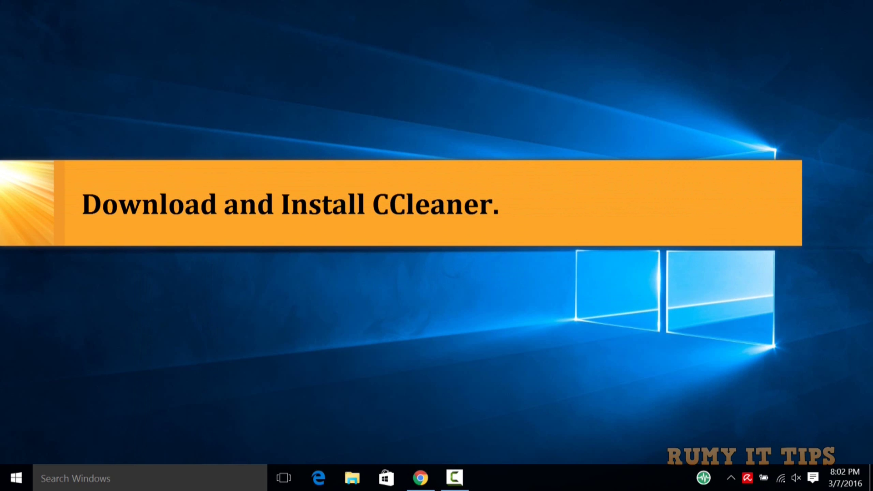
# Search 'cc', launch CCleaner and bring up its Uninstall list of programs
pyautogui.click(92, 475)
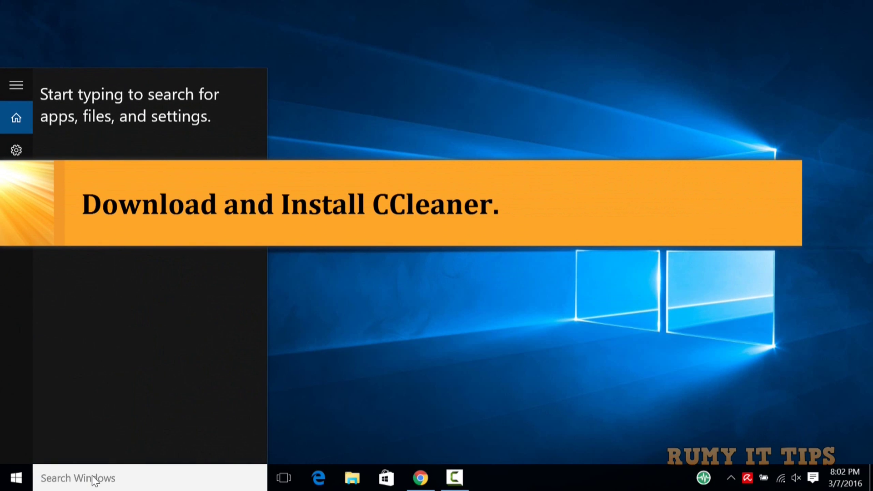
pyautogui.write('cc')
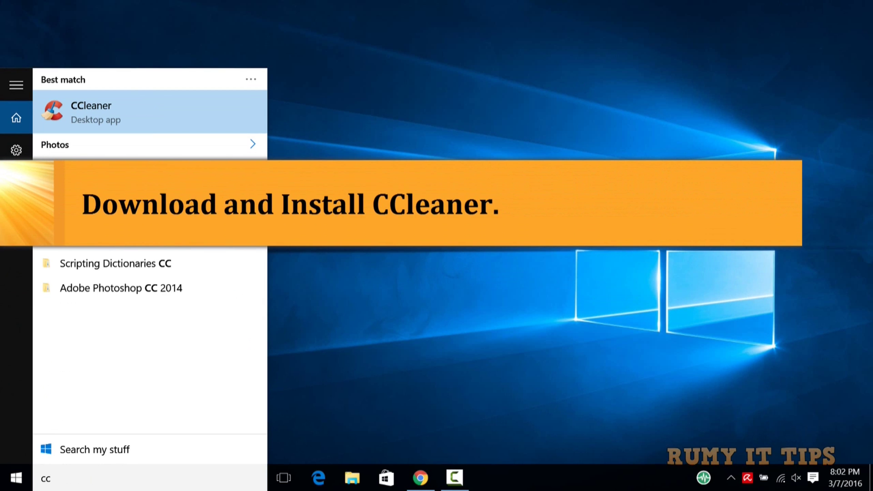
pyautogui.click(210, 122)
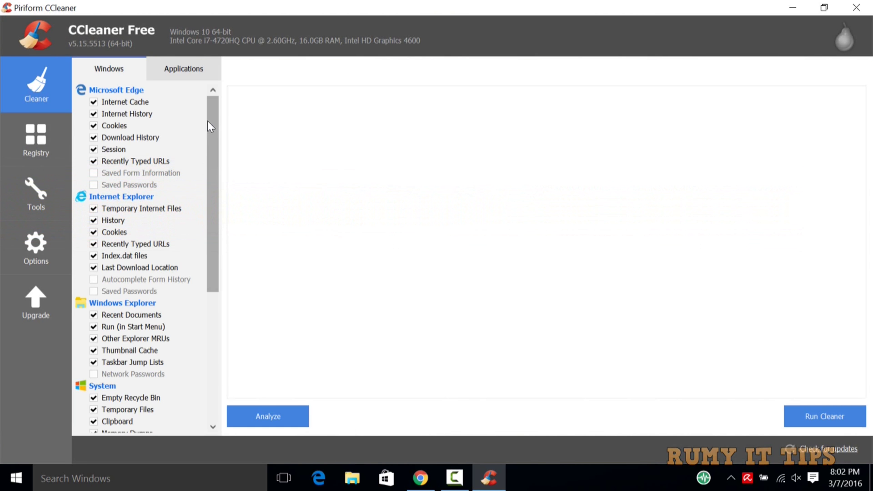
pyautogui.click(21, 190)
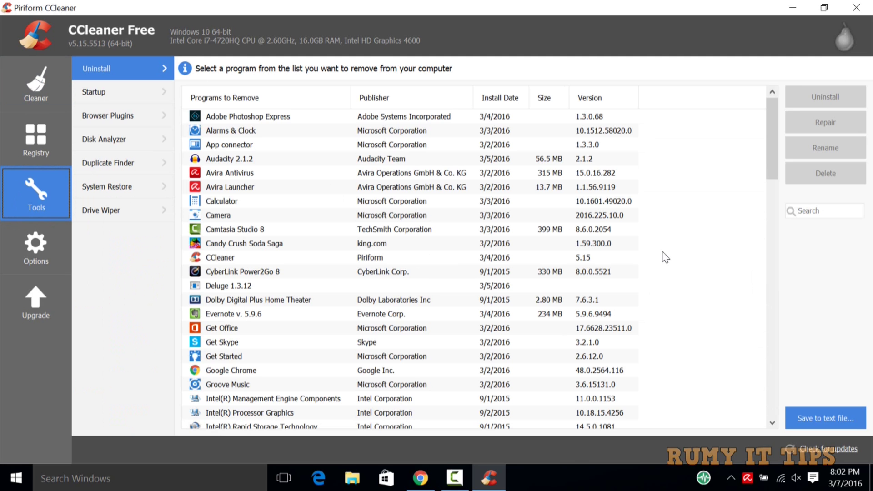
# Select Groove Music in CCleaner's Uninstall list and confirm its removal
pyautogui.moveTo(773, 152); pyautogui.dragTo(771, 173)
pyautogui.click(263, 315)
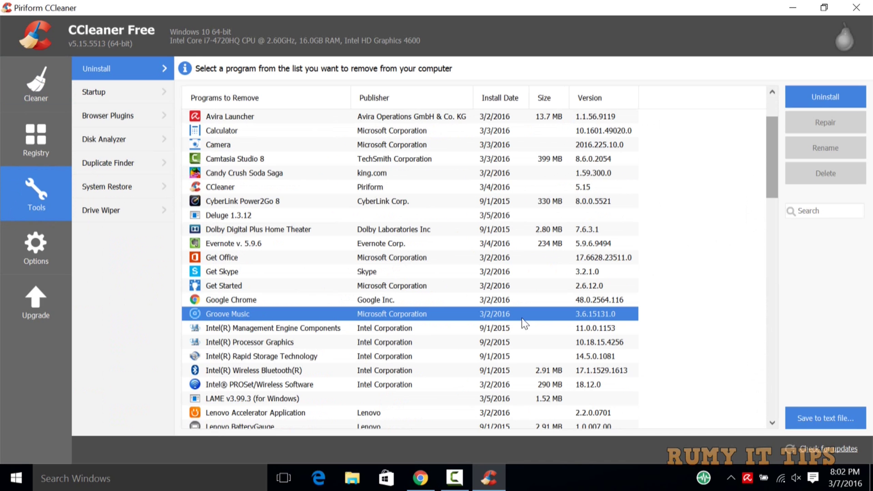
pyautogui.click(820, 95)
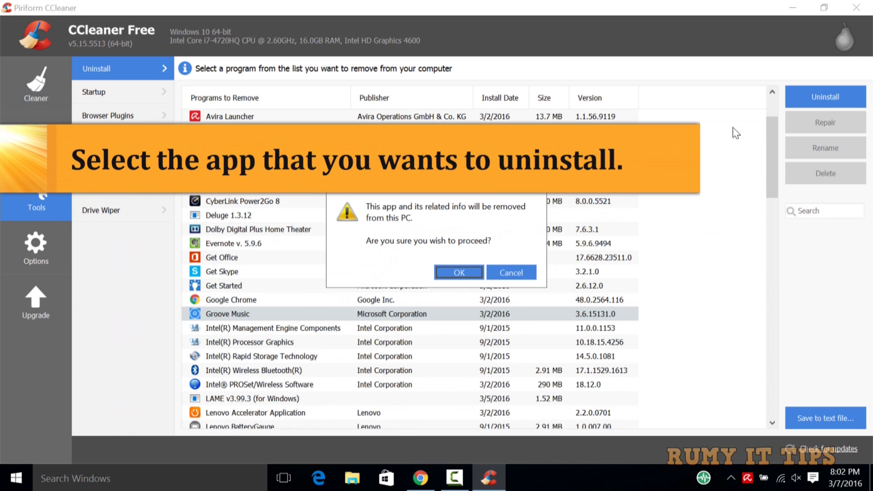
pyautogui.click(462, 270)
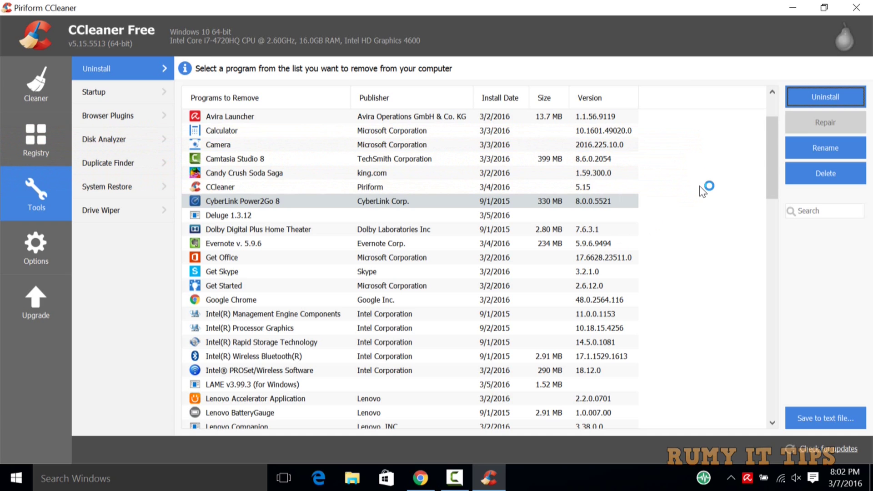
pyautogui.click(176, 485)
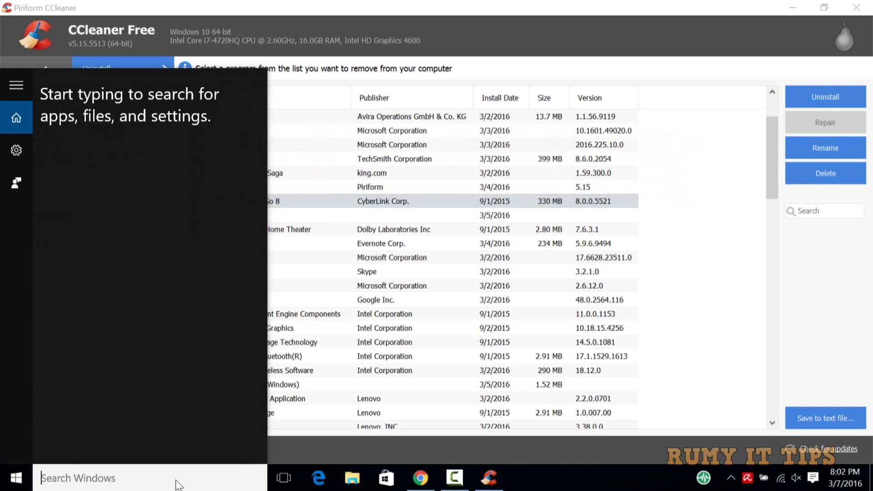
pyautogui.write('gr')
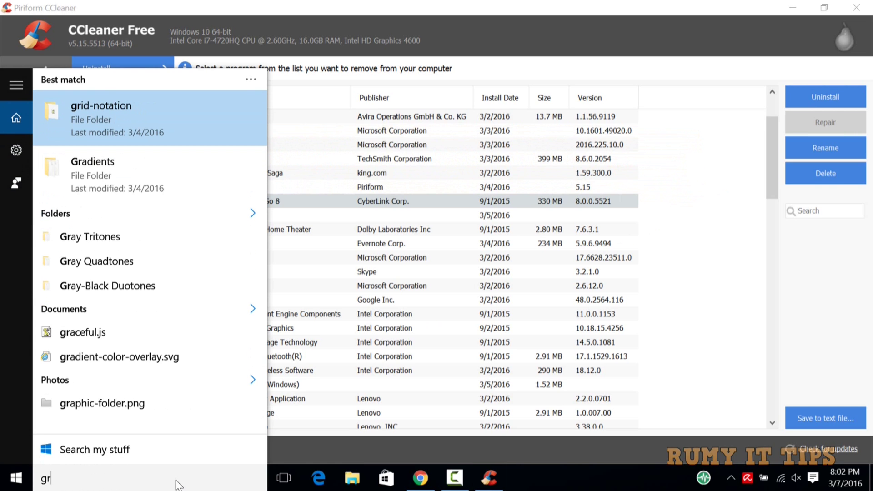
pyautogui.write('ov')
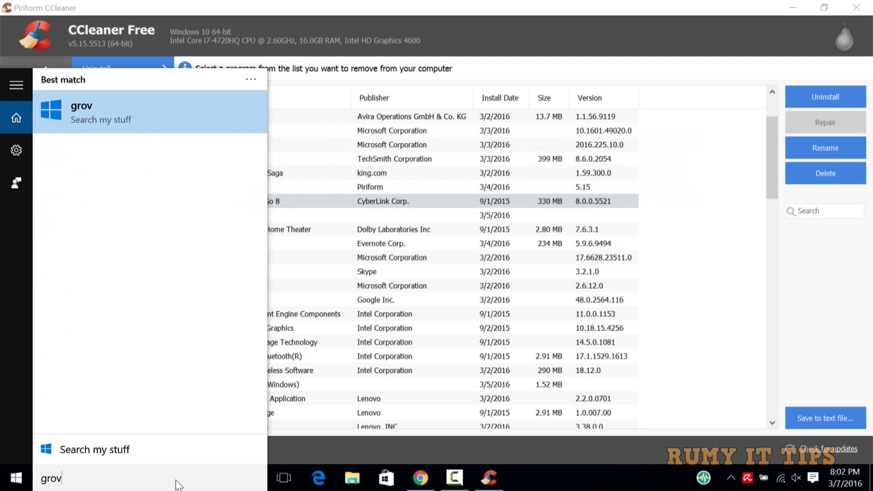
pyautogui.click(18, 481)
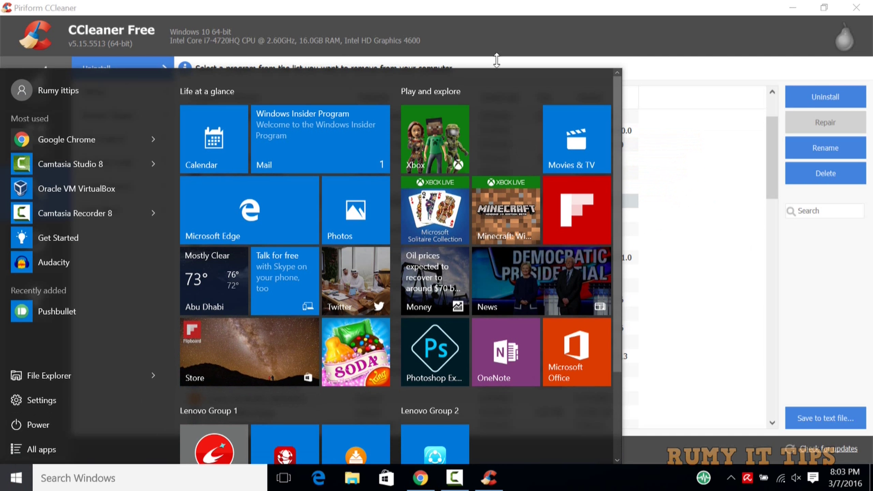
pyautogui.click(487, 9)
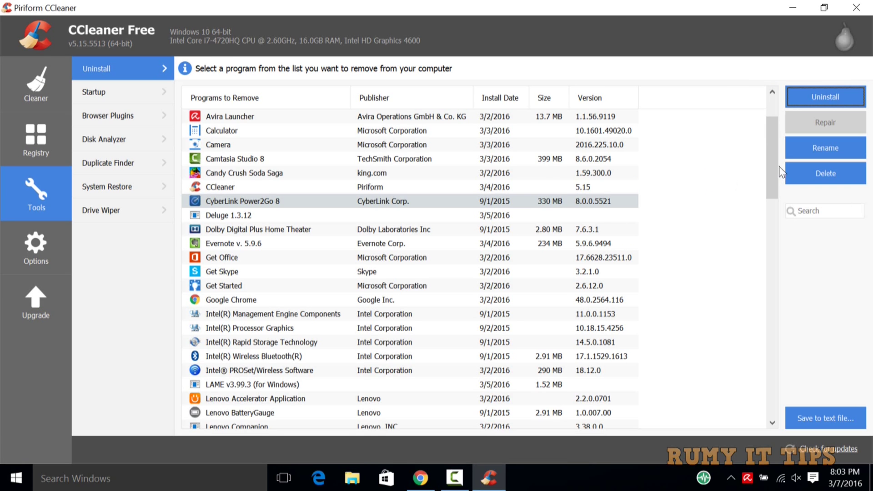
# Select People in CCleaner, check the Start menu, then confirm uninstalling it
pyautogui.moveTo(776, 163); pyautogui.dragTo(773, 331)
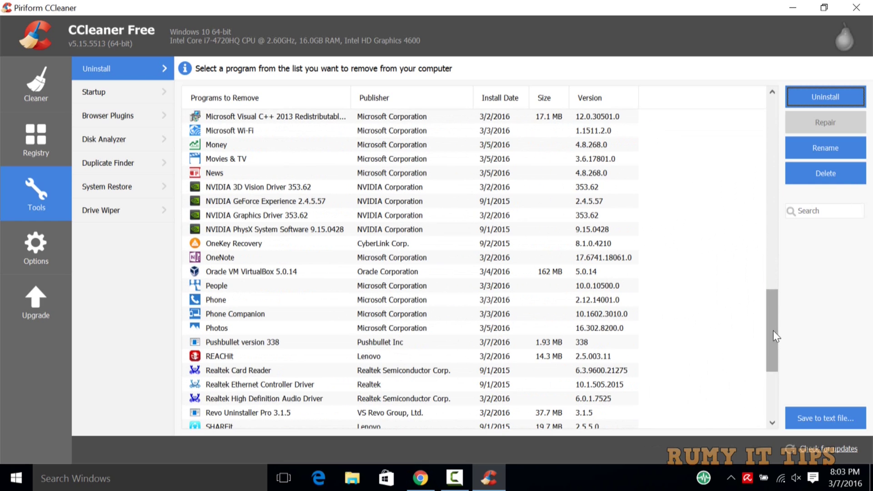
pyautogui.click(223, 289)
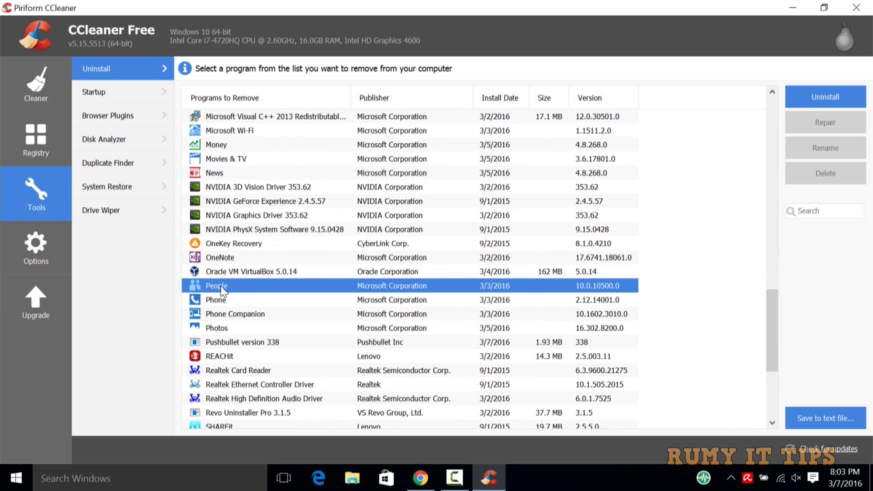
pyautogui.click(7, 483)
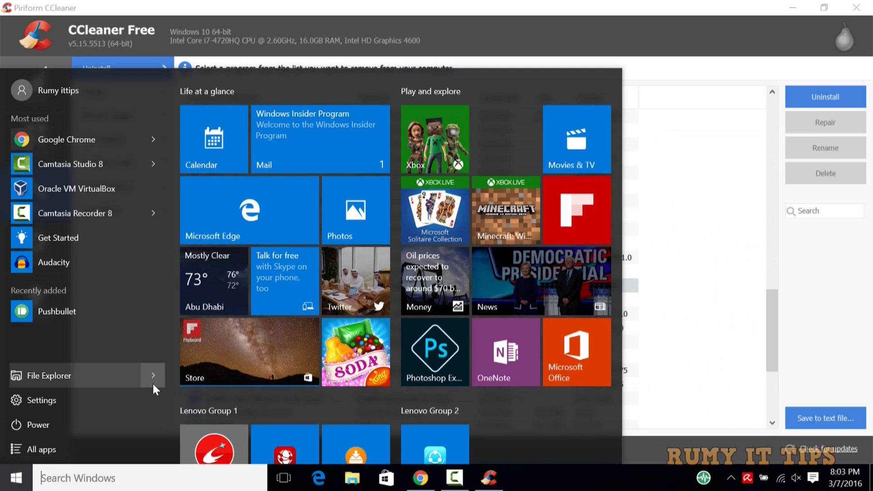
pyautogui.click(380, 6)
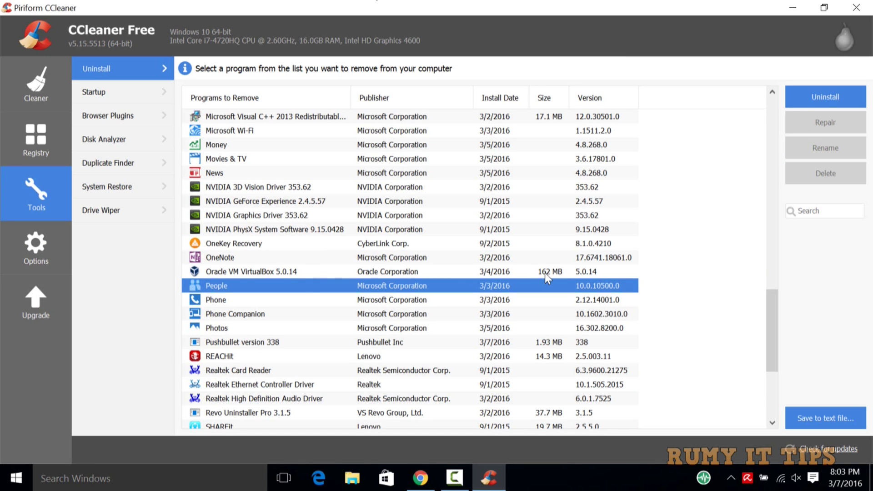
pyautogui.click(809, 97)
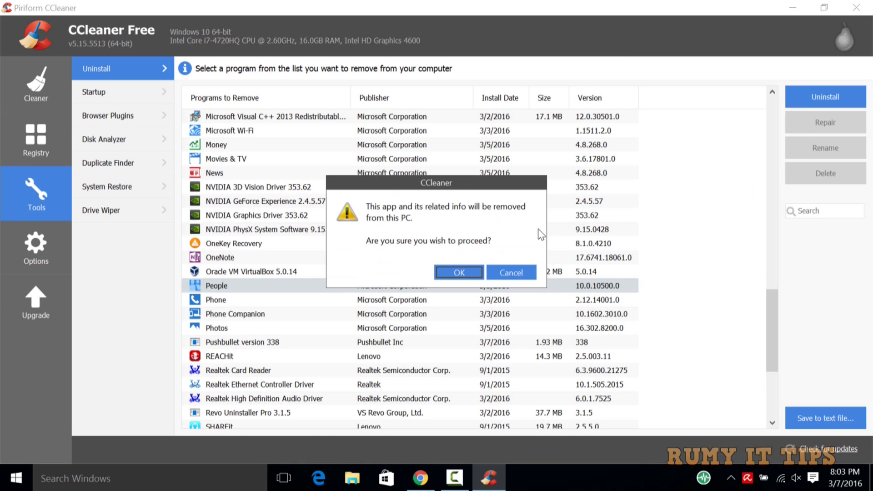
pyautogui.click(464, 269)
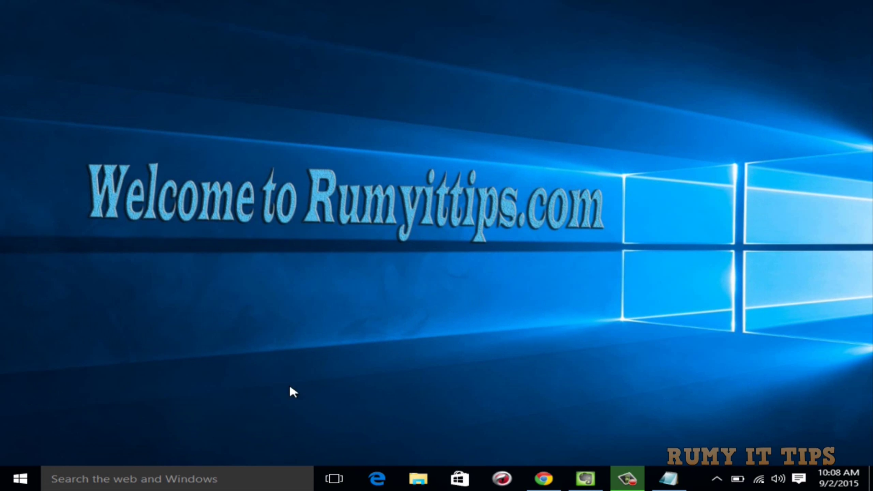
# Search 'power' and run Windows PowerShell as administrator
pyautogui.click(163, 471)
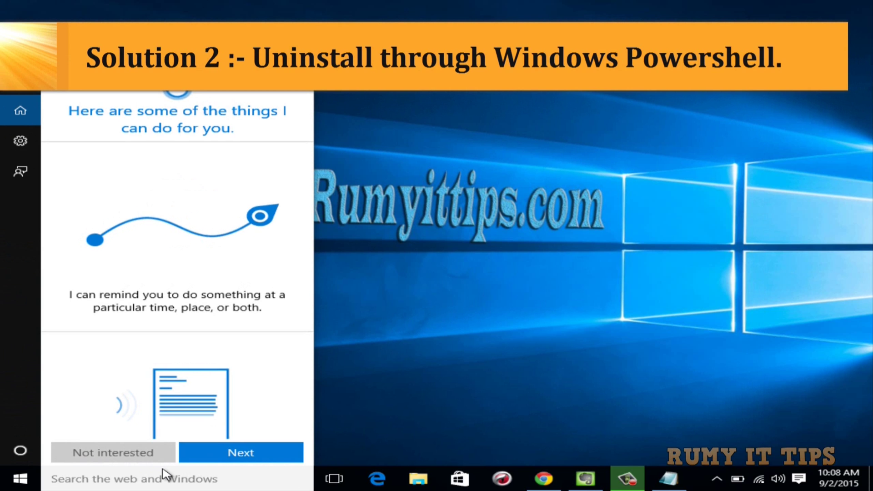
pyautogui.write('power')
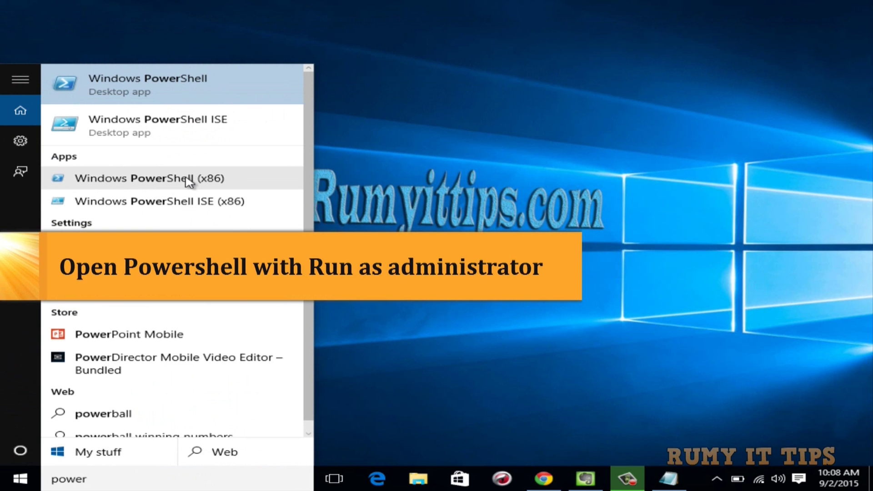
pyautogui.rightClick(191, 101)
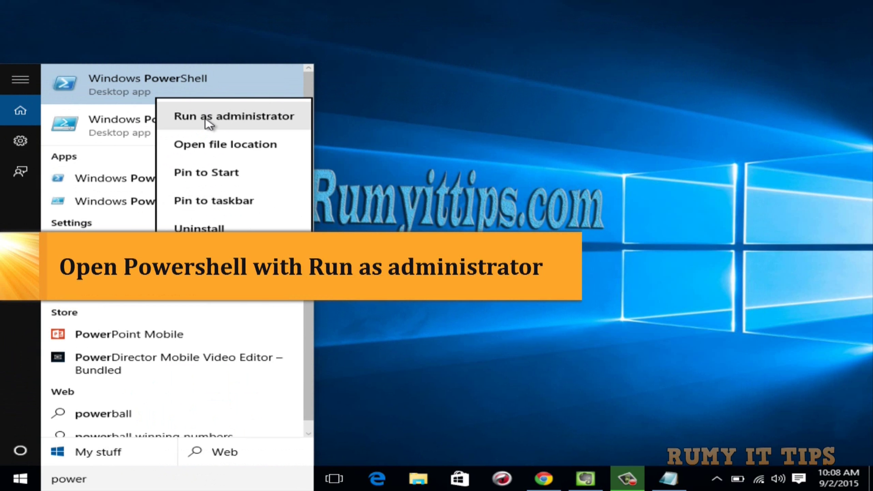
pyautogui.click(207, 119)
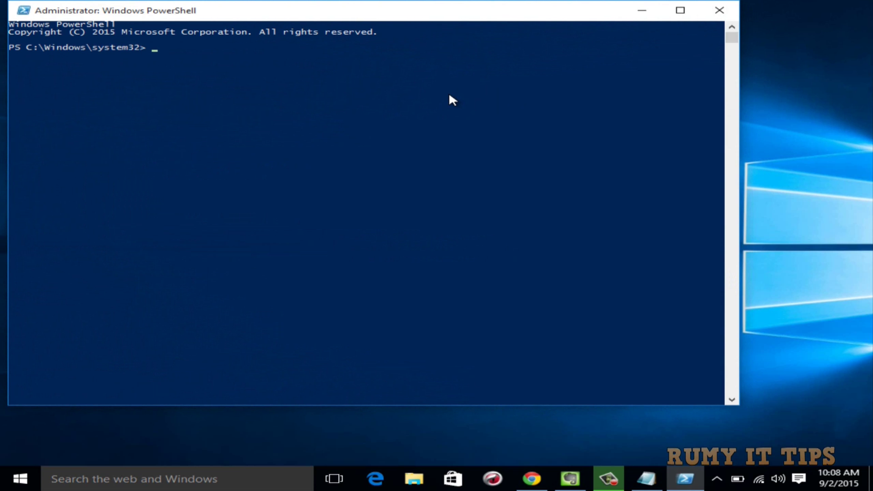
# Run get-appxpackage -allusers and scroll back to the top of the output
pyautogui.write('get-appxpackage')
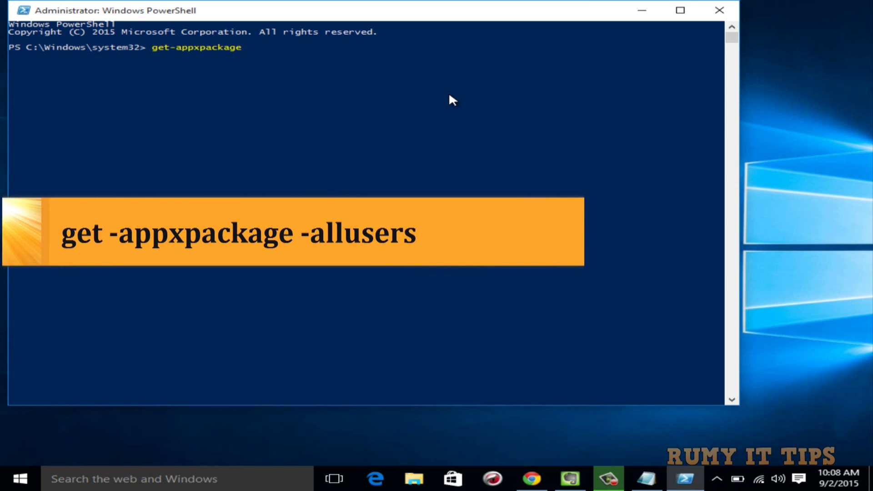
pyautogui.write(' -allusers')
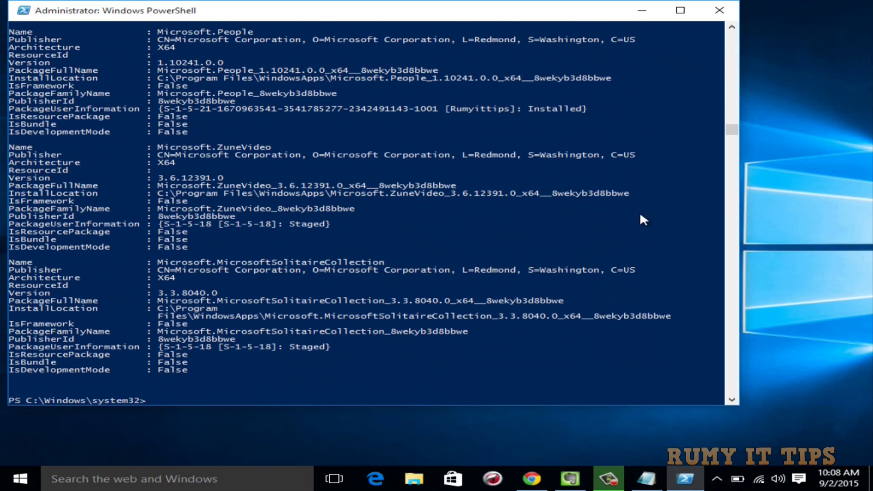
pyautogui.moveTo(732, 129); pyautogui.dragTo(728, 28)
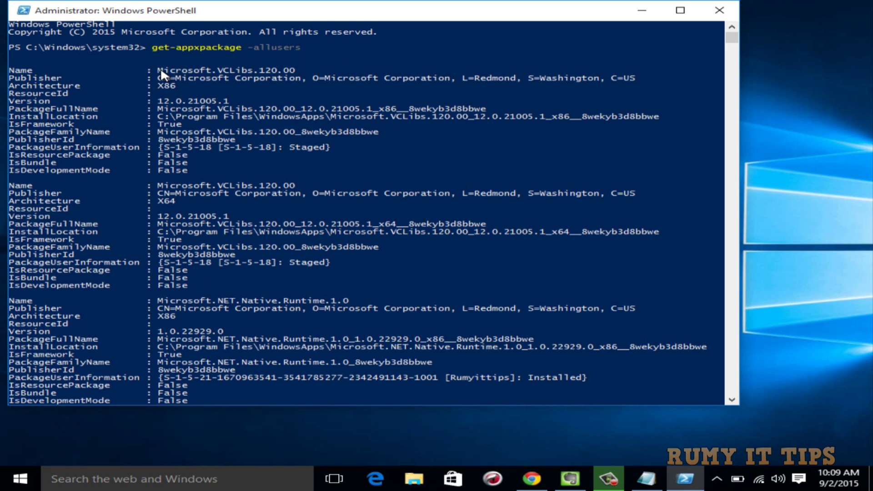
# Try selecting package name text in the first entries of the console output
pyautogui.moveTo(159, 68); pyautogui.dragTo(266, 68)
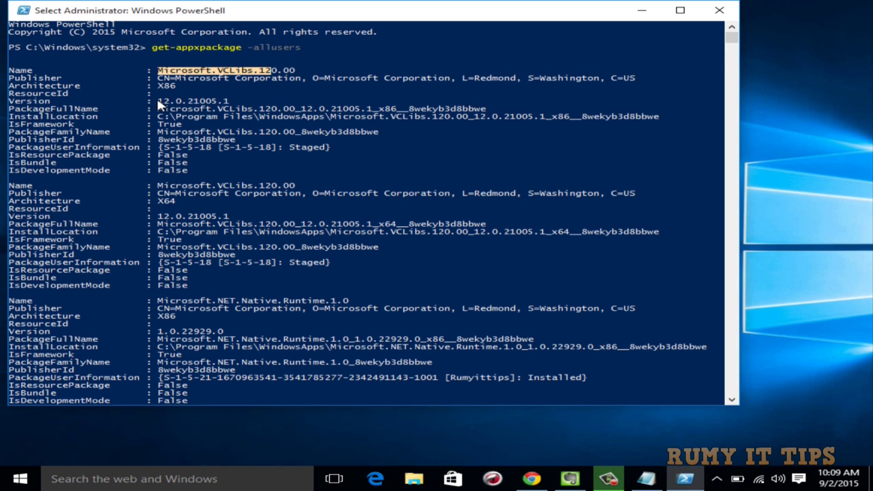
pyautogui.moveTo(159, 109); pyautogui.dragTo(265, 109)
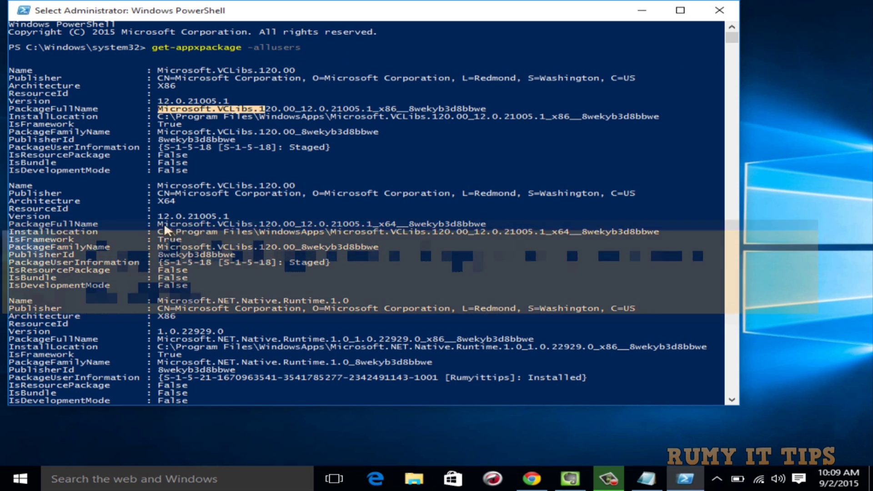
pyautogui.click(160, 186)
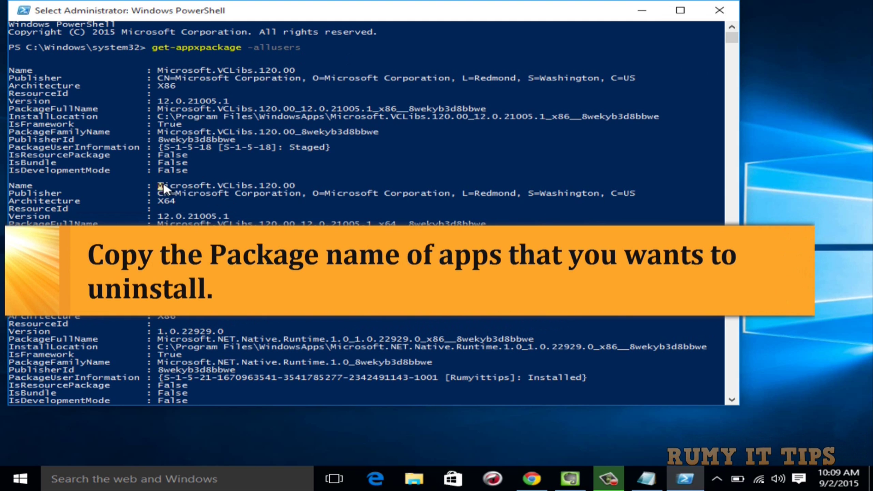
pyautogui.moveTo(163, 186); pyautogui.dragTo(276, 195)
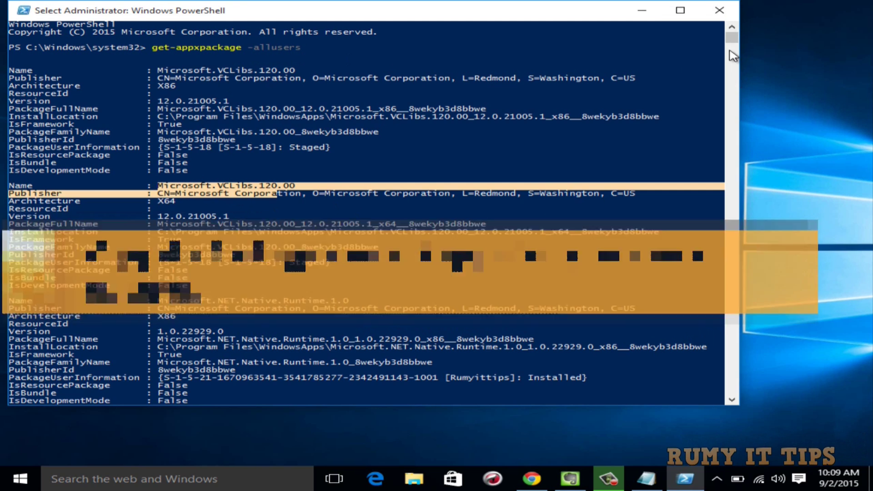
pyautogui.scroll(-14, 733, 52)
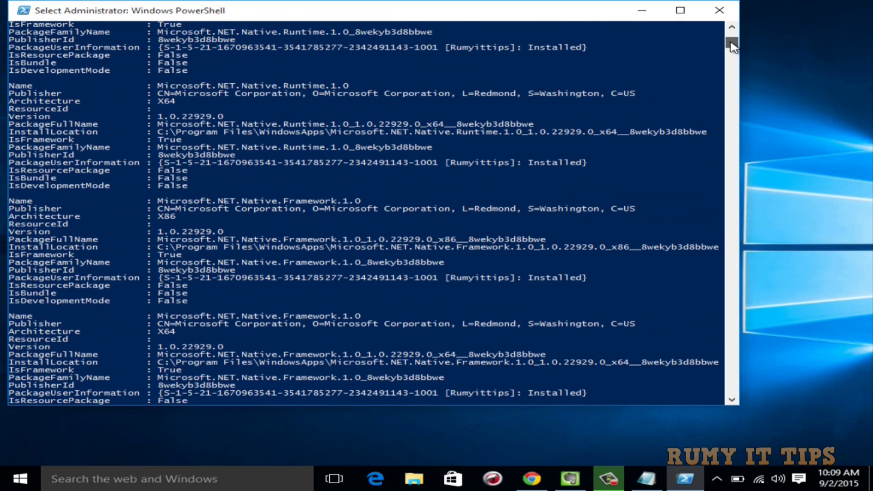
pyautogui.moveTo(732, 46); pyautogui.dragTo(733, 64)
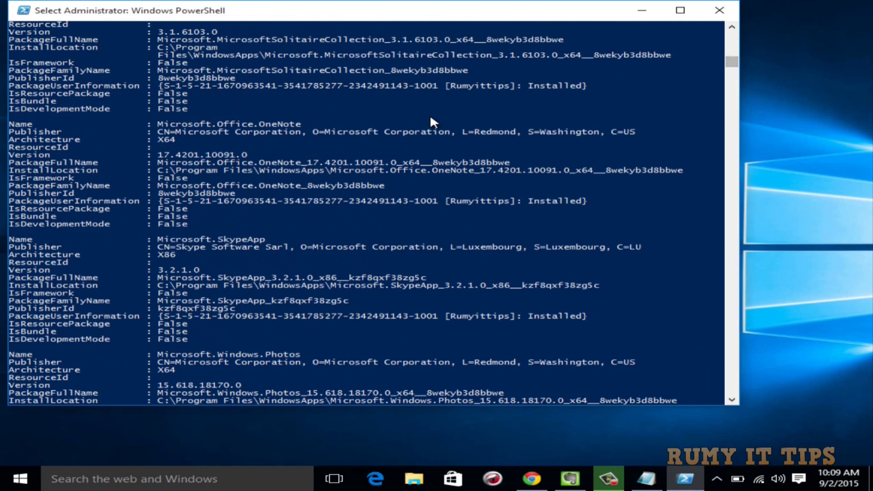
# Select and copy Microsoft.SkypeApp's PackageFullName value
pyautogui.moveTo(262, 238); pyautogui.dragTo(166, 242)
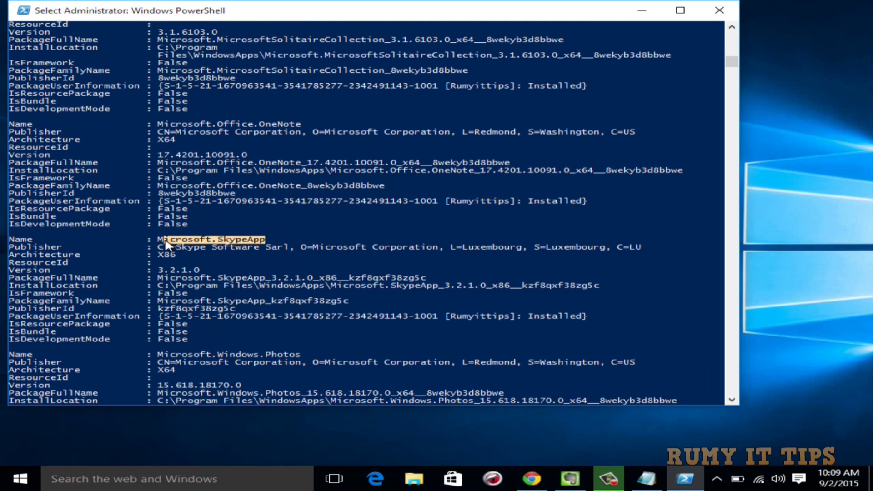
pyautogui.moveTo(165, 242); pyautogui.dragTo(165, 242)
pyautogui.moveTo(103, 277); pyautogui.dragTo(15, 278)
pyautogui.moveTo(154, 278); pyautogui.dragTo(429, 283)
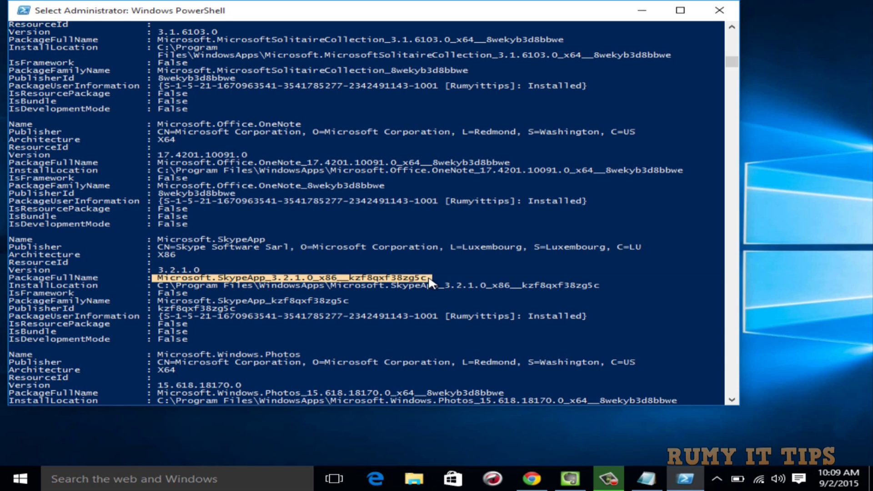
pyautogui.rightClick(429, 280)
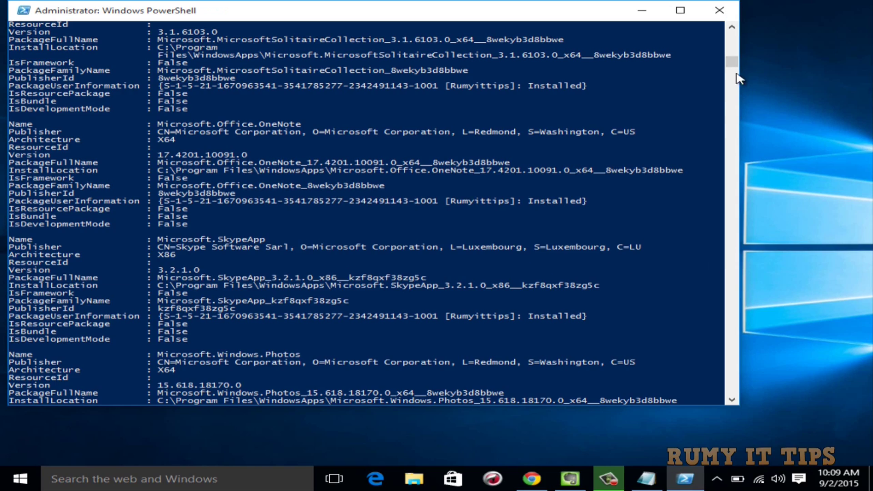
pyautogui.moveTo(732, 62); pyautogui.dragTo(731, 134)
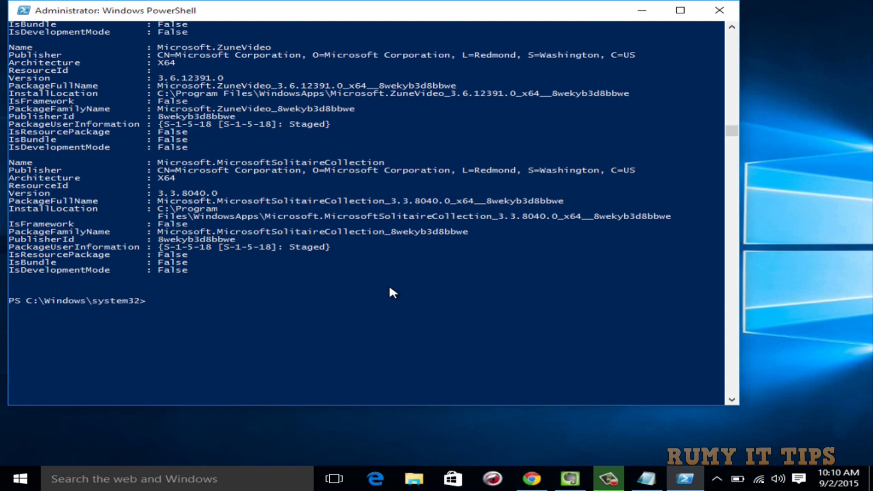
# Run remove-appxpackage on the Skype package Microsoft.SkypeApp_3.2.1.0_x86__kzf8qxf38zg5c
pyautogui.write('remove-appxpackage')
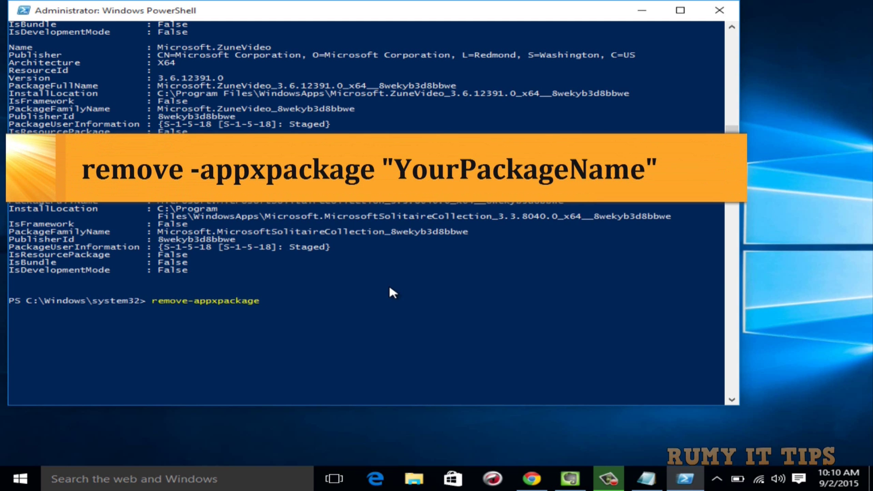
pyautogui.rightClick(389, 285)
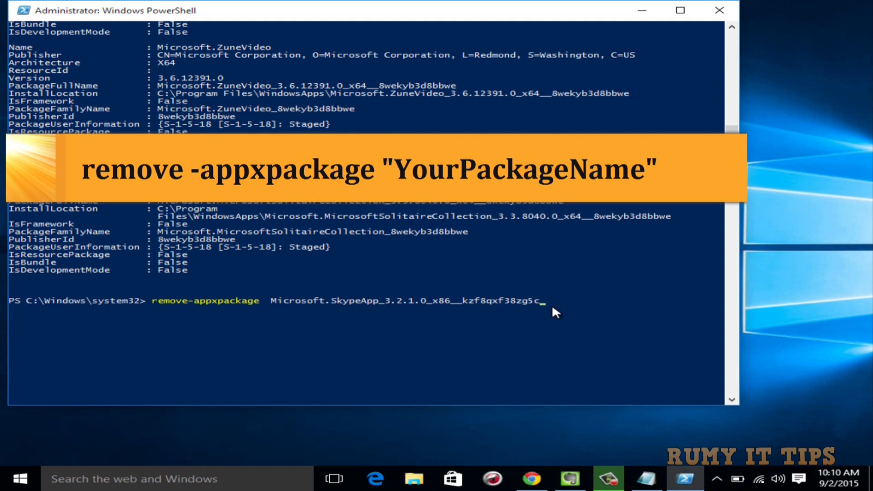
pyautogui.press('Return')
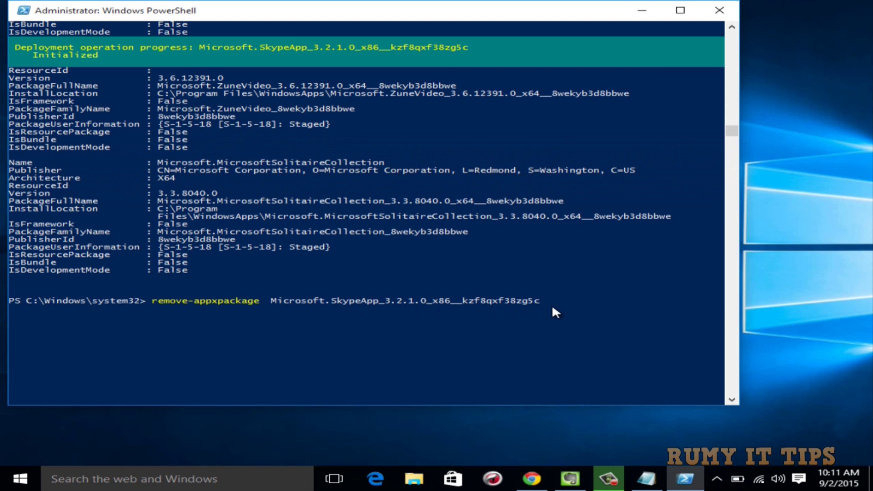
# Delete the first two lines of the Notepad notes and copy the Get-AppxPackage reinstall-all line
pyautogui.click(645, 477)
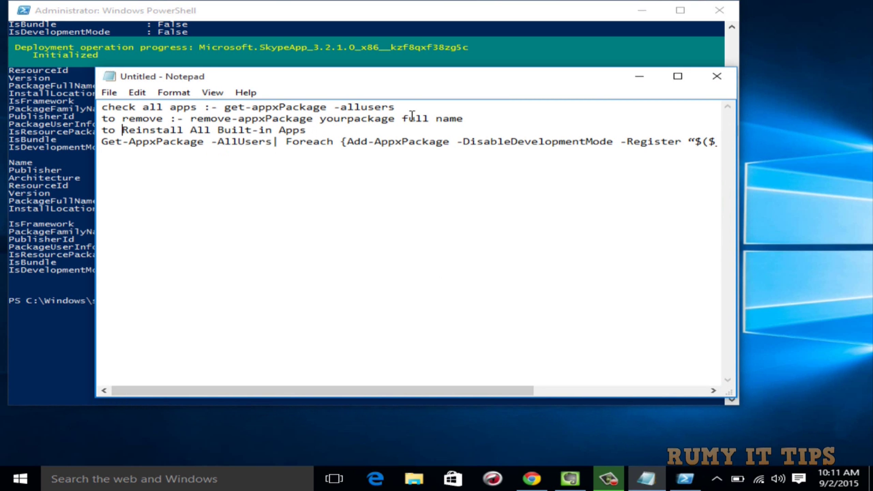
pyautogui.moveTo(473, 118); pyautogui.dragTo(101, 107)
pyautogui.press('Return')
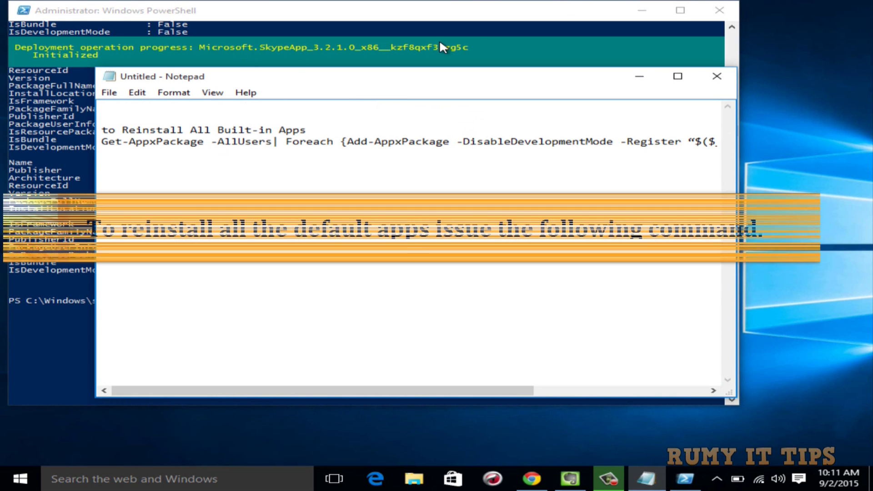
pyautogui.click(678, 77)
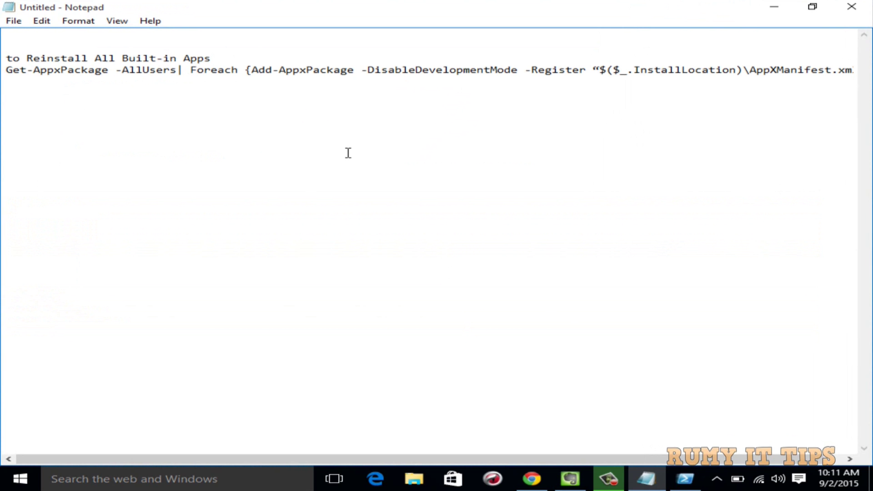
pyautogui.moveTo(6, 69); pyautogui.dragTo(864, 67)
pyautogui.hotkey('ctrl', 'c')
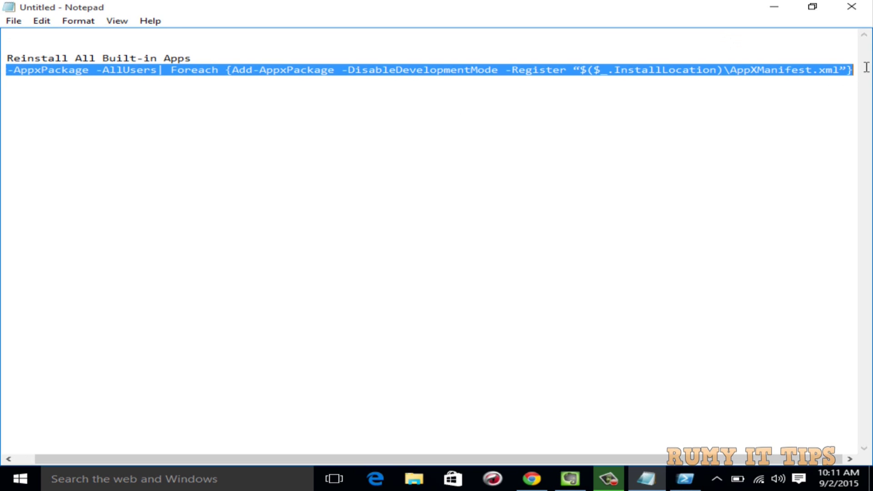
pyautogui.click(774, 8)
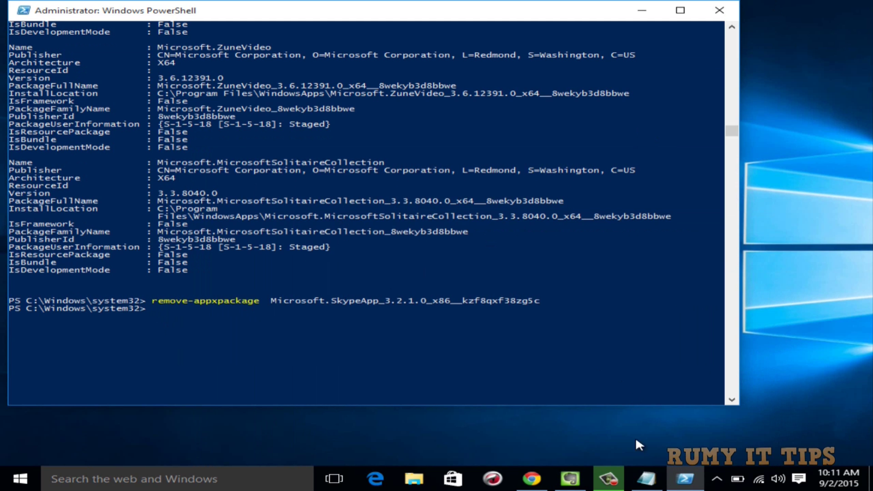
# Paste the Get-AppxPackage -AllUsers | Foreach Add-AppxPackage command at the PowerShell prompt
pyautogui.click(646, 478)
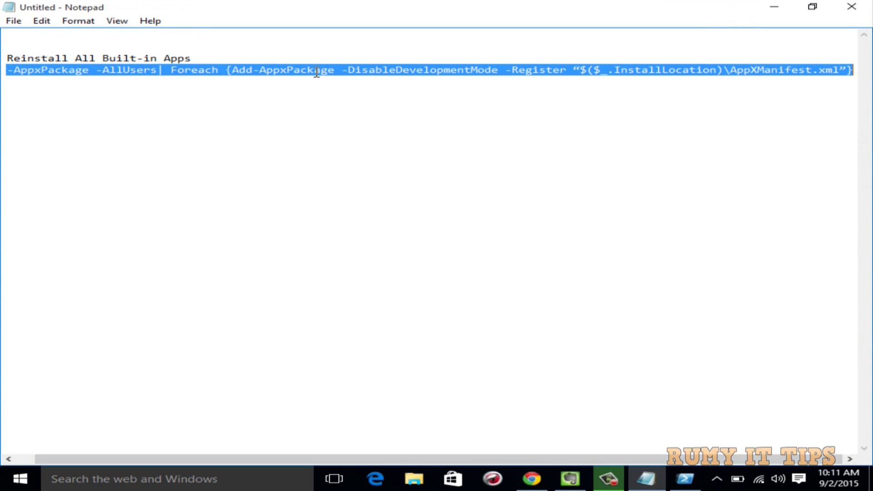
pyautogui.click(785, 9)
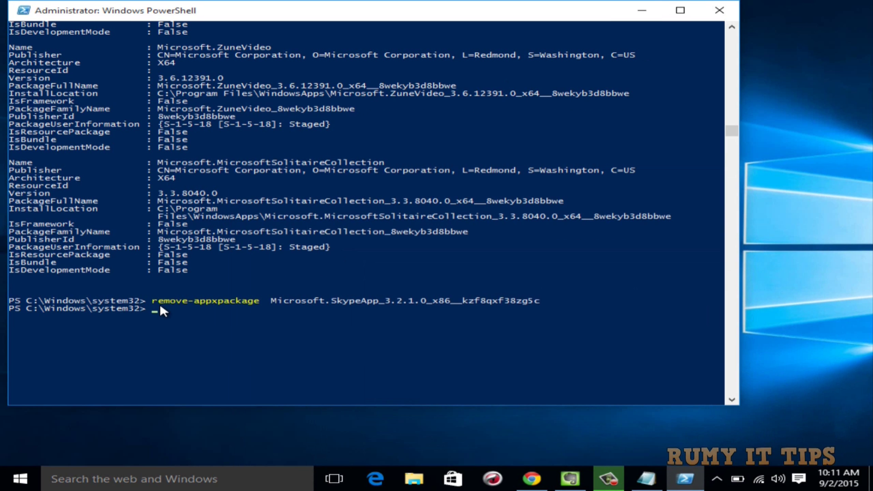
pyautogui.rightClick(161, 308)
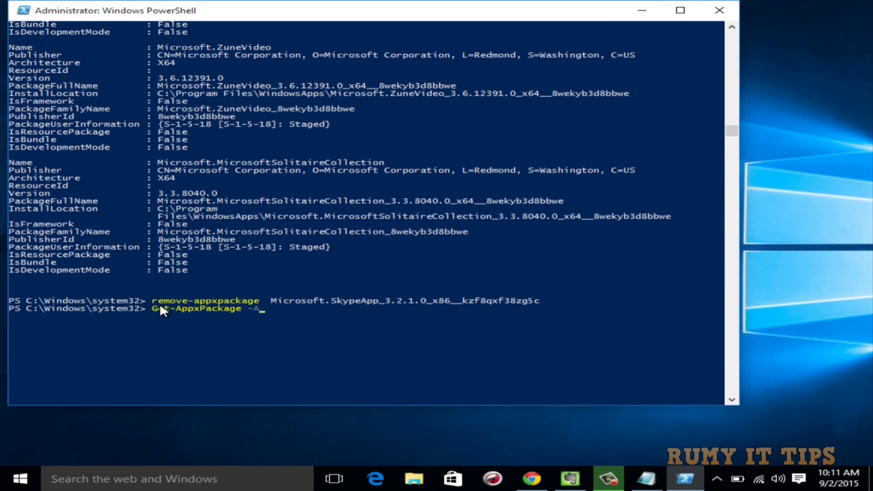